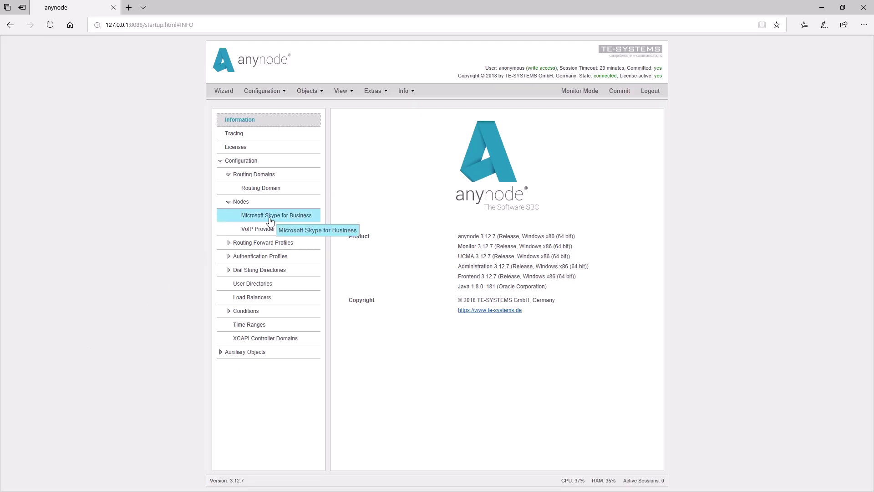
Activate media sources on the Microsoft Skype for Business node.
{"action": "left_click", "coordinate": [270, 217]}
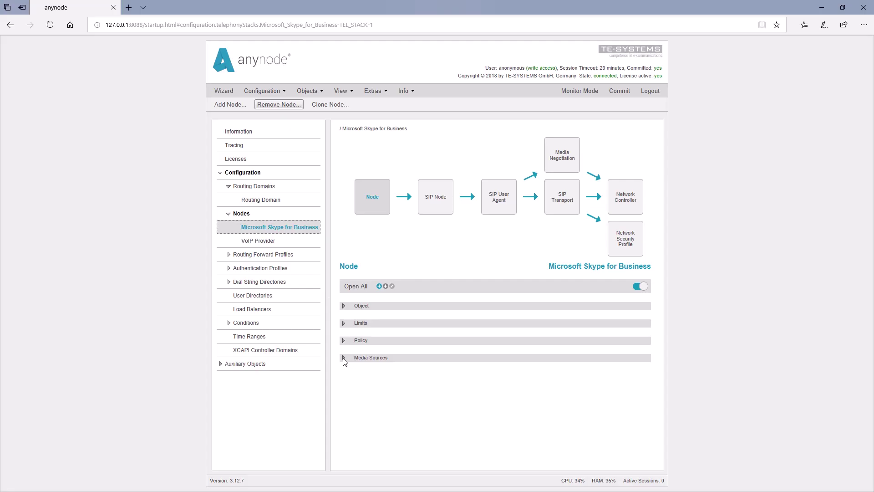
{"action": "left_click", "coordinate": [344, 358]}
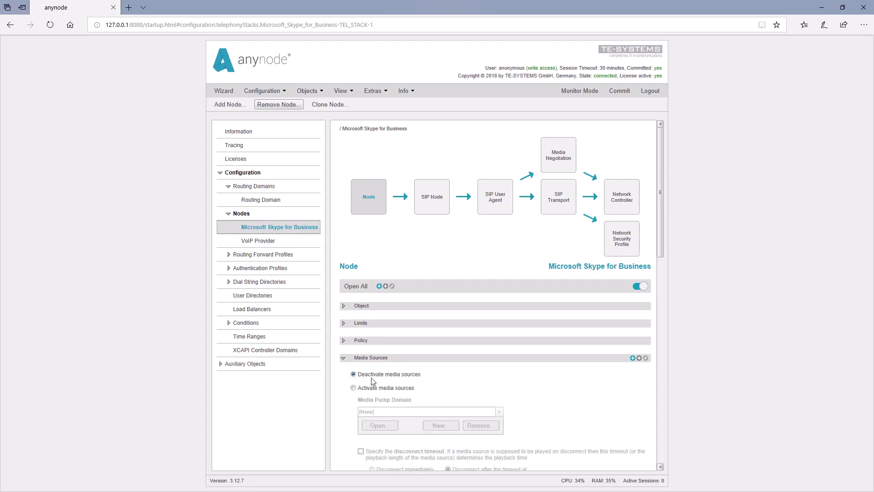
{"action": "left_click", "coordinate": [355, 389]}
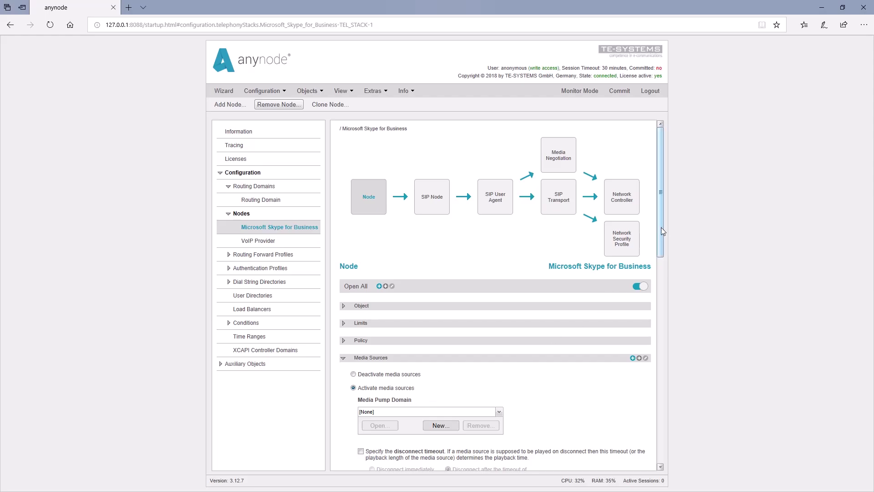
Apply the United States country-specific media source preset to fill the Dial and Ring tones.
{"action": "left_click_drag", "start_coordinate": [661, 227], "coordinate": [647, 364]}
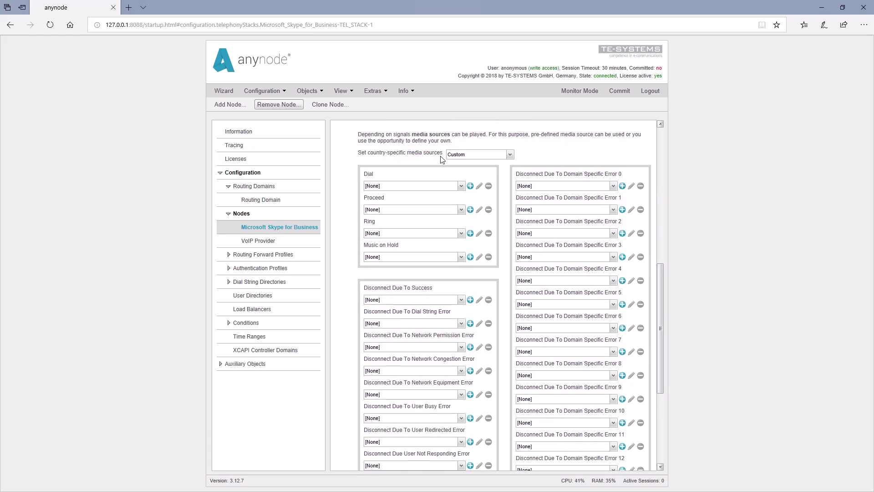
{"action": "left_click", "coordinate": [511, 155]}
{"action": "left_click_drag", "start_coordinate": [511, 175], "coordinate": [508, 225]}
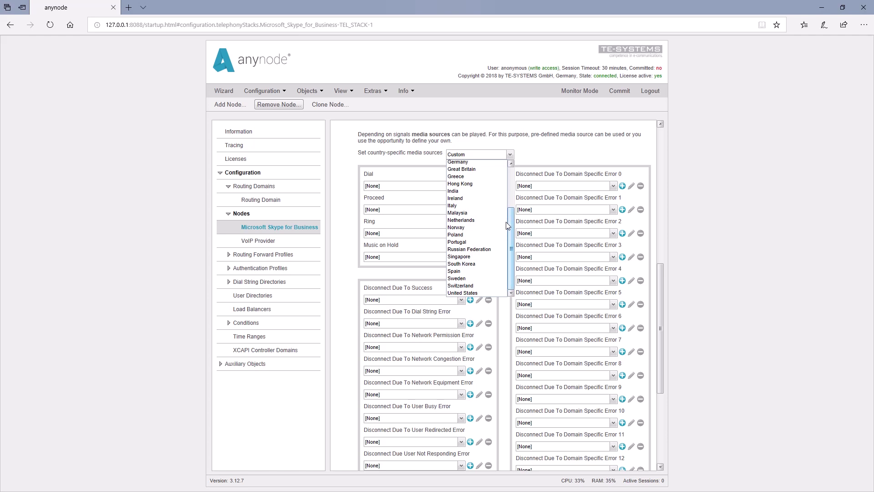
{"action": "left_click", "coordinate": [482, 293]}
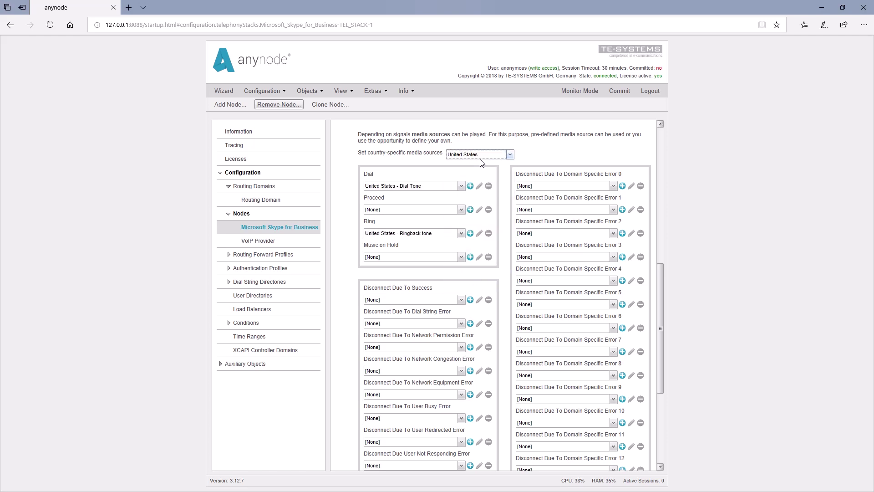
{"action": "key", "text": "Tab"}
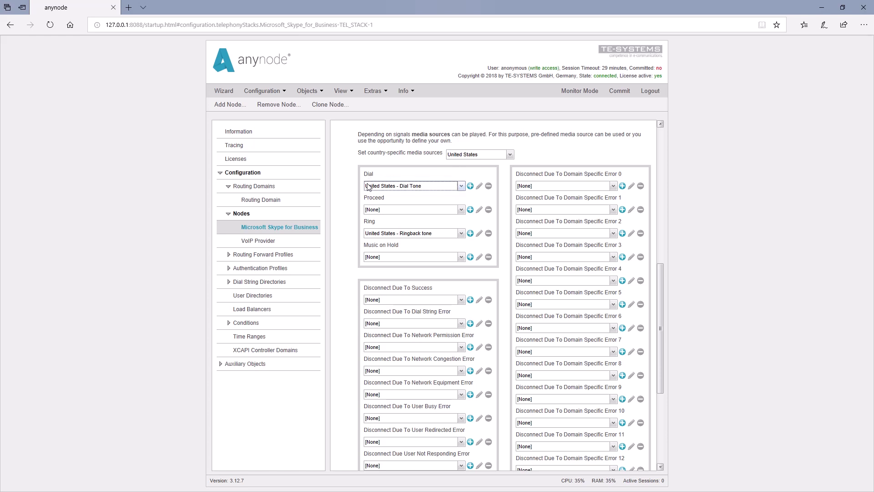
{"action": "left_click", "coordinate": [461, 187]}
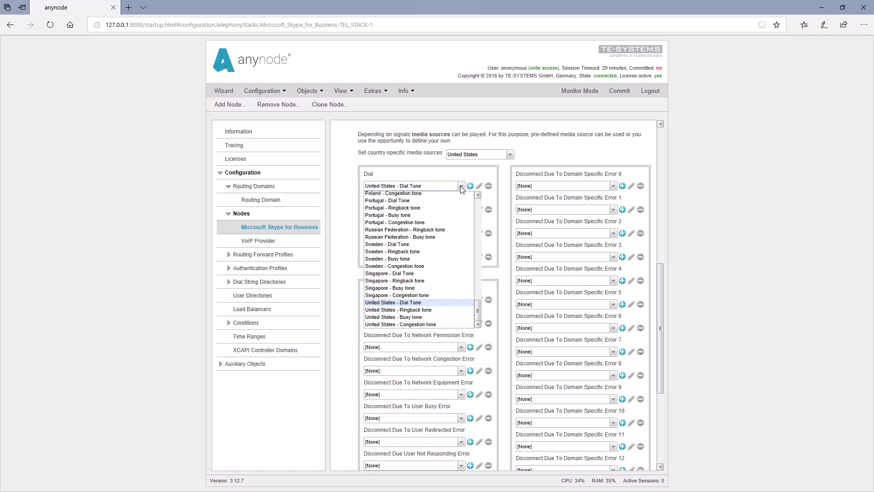
{"action": "left_click", "coordinate": [461, 185]}
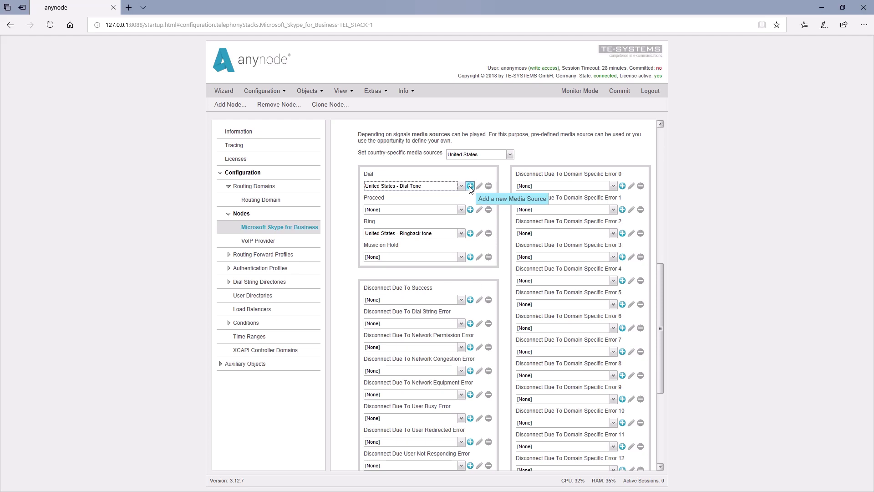
Add a new Audio Media Source for Dial based on the 'United States - Dial Tone' template.
{"action": "left_click", "coordinate": [470, 187]}
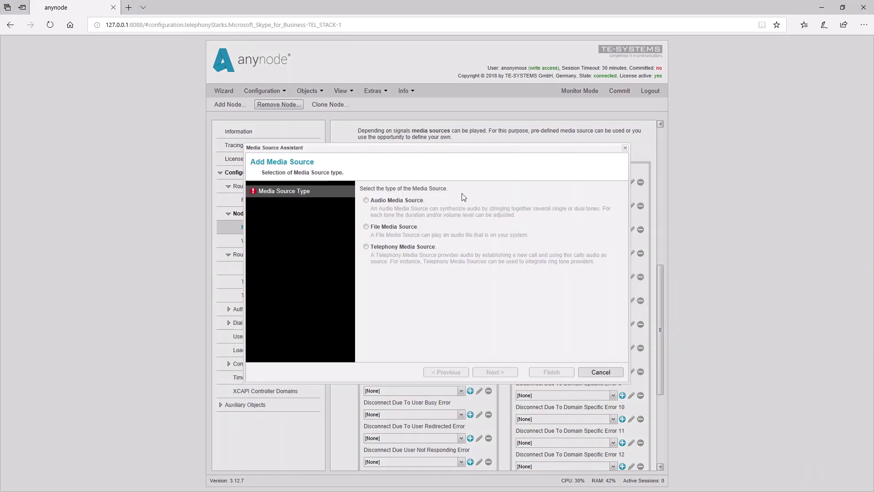
{"action": "left_click", "coordinate": [366, 201]}
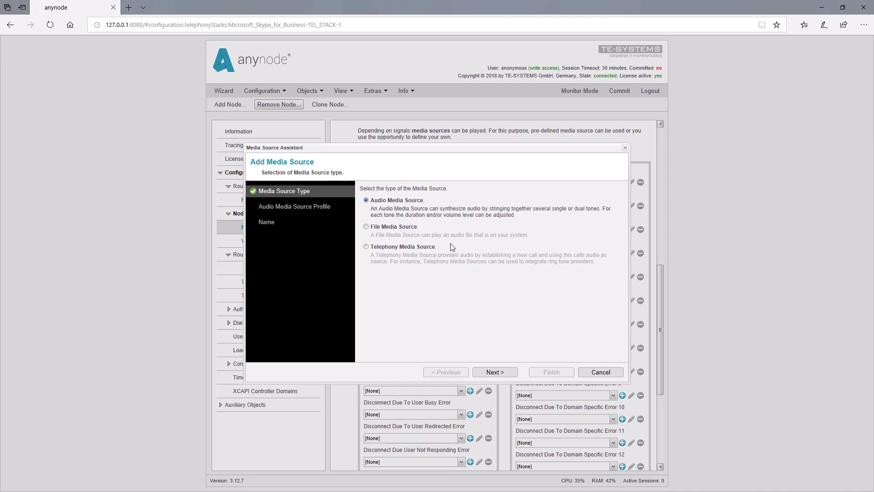
{"action": "left_click", "coordinate": [501, 375]}
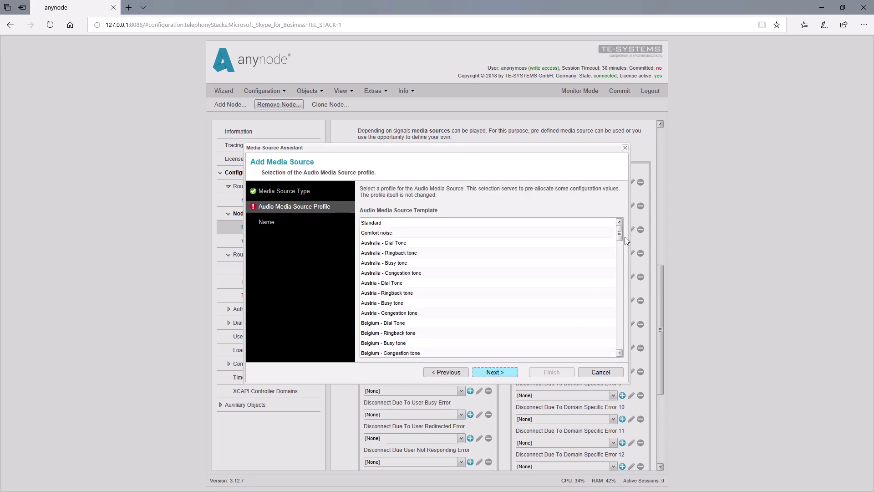
{"action": "left_click_drag", "start_coordinate": [620, 232], "coordinate": [616, 351]}
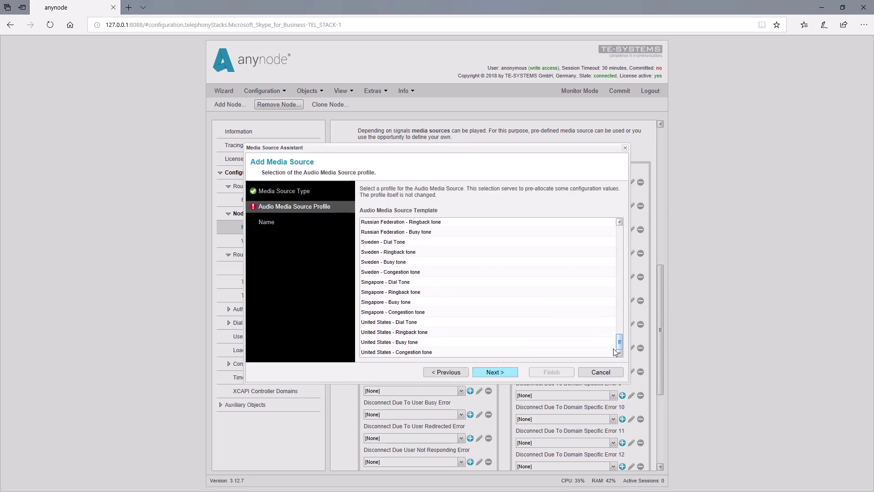
{"action": "left_click", "coordinate": [404, 323]}
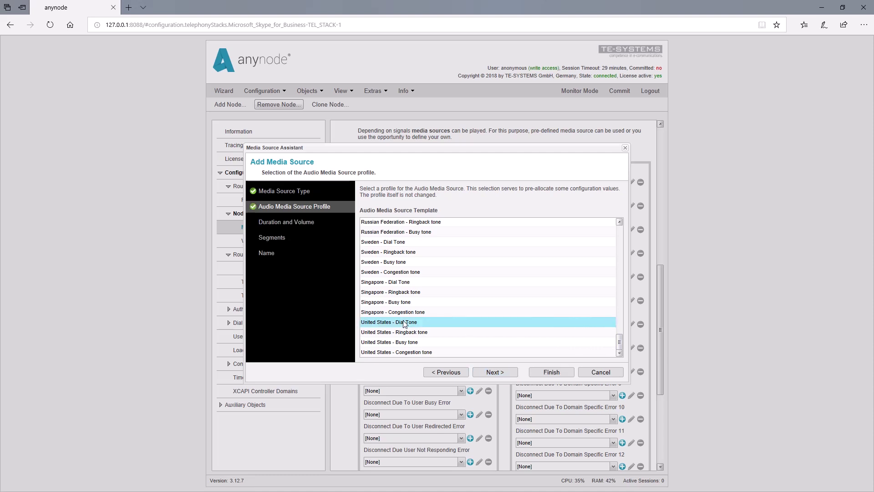
Move on to the audio segments page and enable specifying custom audio segments.
{"action": "left_click", "coordinate": [495, 372]}
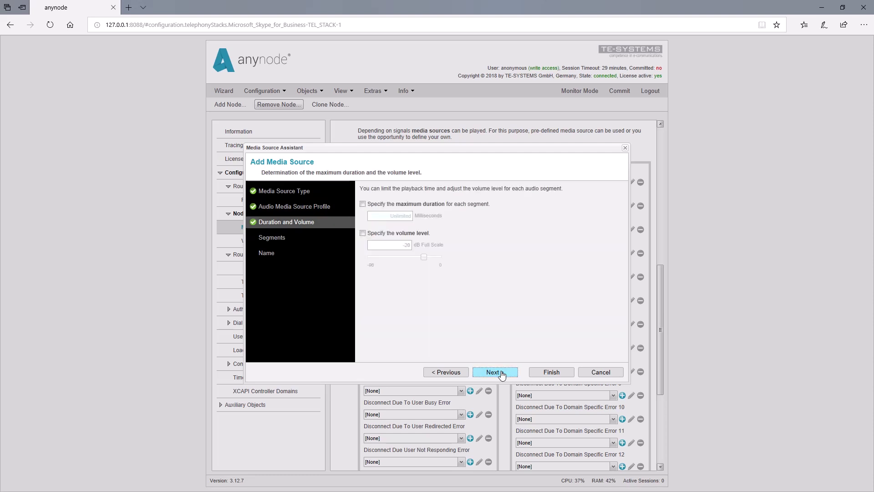
{"action": "left_click", "coordinate": [501, 372]}
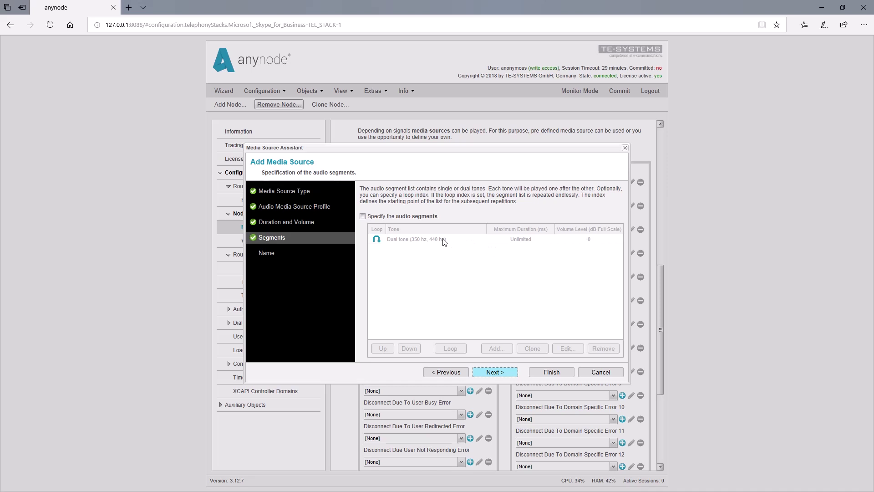
{"action": "left_click", "coordinate": [364, 217]}
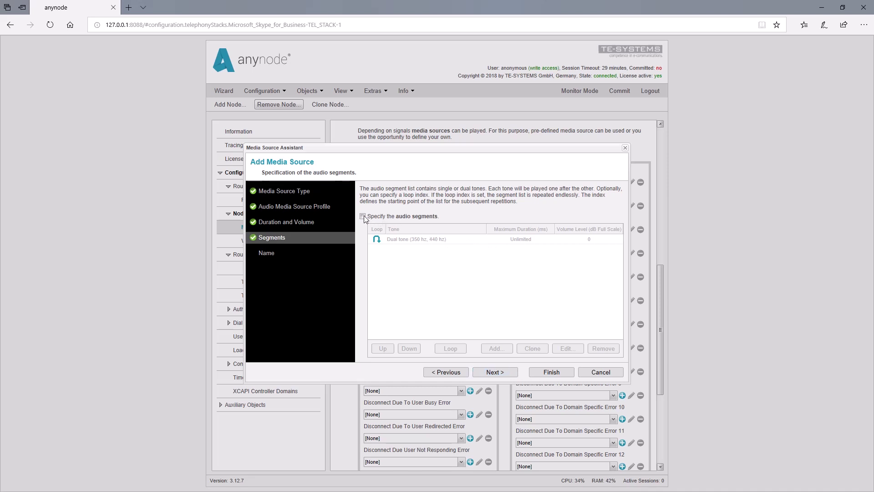
Limit the 350/440 Hz dual tone segment to 3000 ms maximum duration at -9 dB.
{"action": "double_click", "coordinate": [436, 242]}
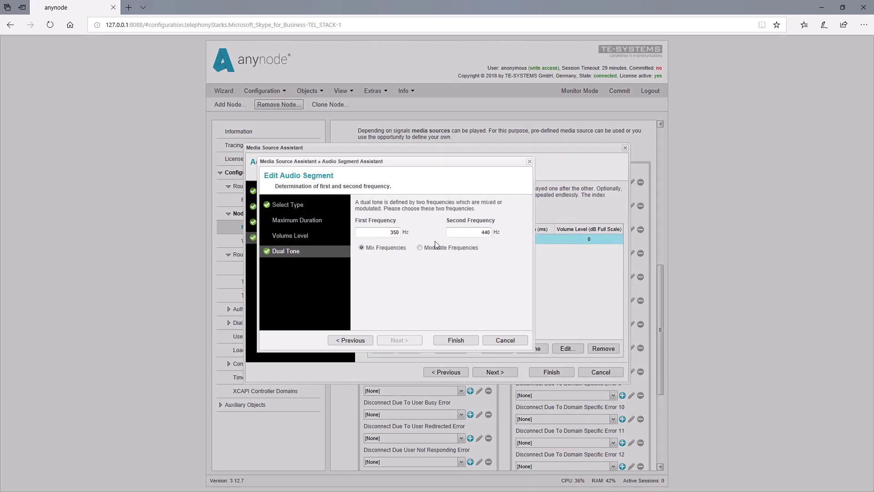
{"action": "left_click", "coordinate": [312, 223]}
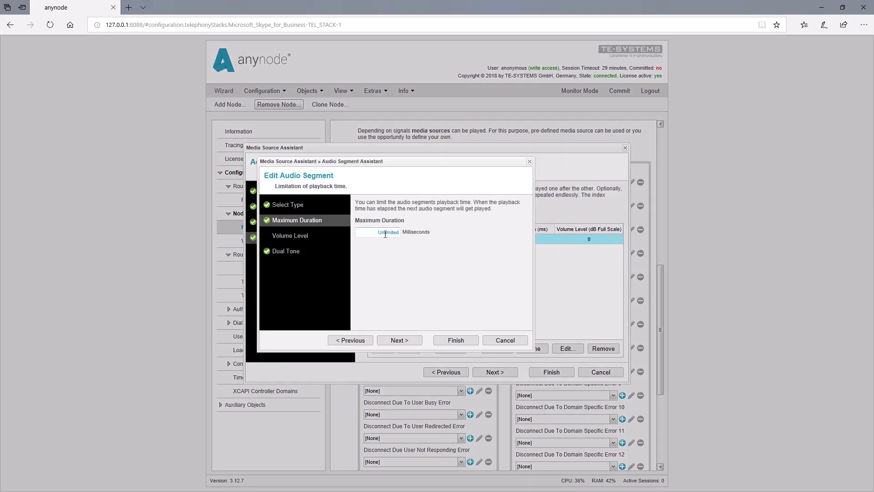
{"action": "left_click", "coordinate": [392, 235]}
{"action": "type", "text": "3000"}
{"action": "left_click", "coordinate": [304, 236]}
{"action": "left_click_drag", "start_coordinate": [486, 251], "coordinate": [482, 254]}
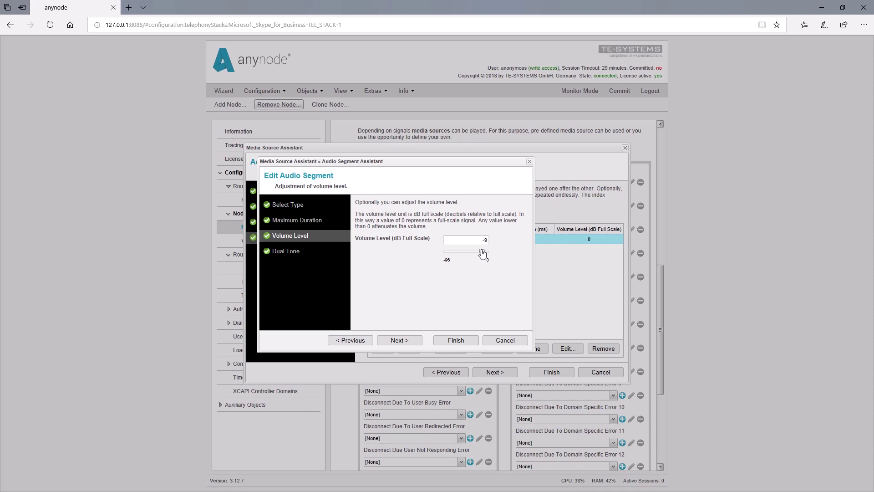
Save the dual tone and add a 3000 ms Comfort Noise segment after it.
{"action": "left_click", "coordinate": [466, 346]}
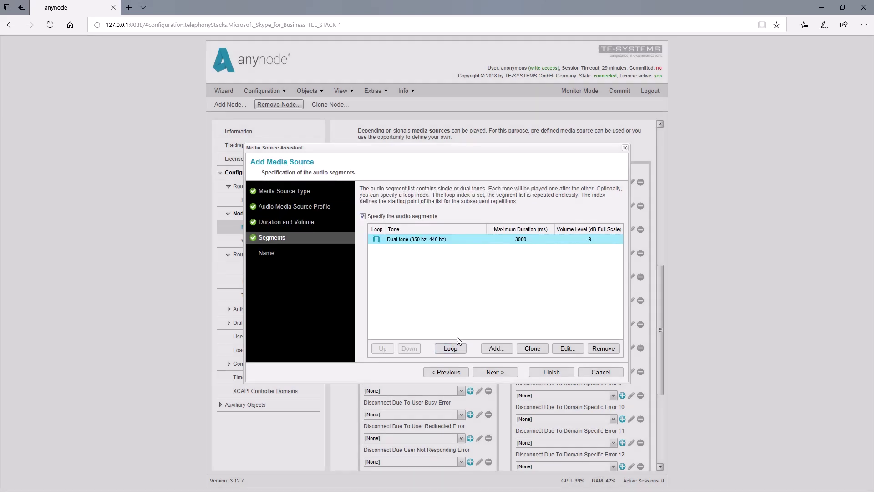
{"action": "left_click", "coordinate": [498, 348]}
{"action": "left_click", "coordinate": [363, 237]}
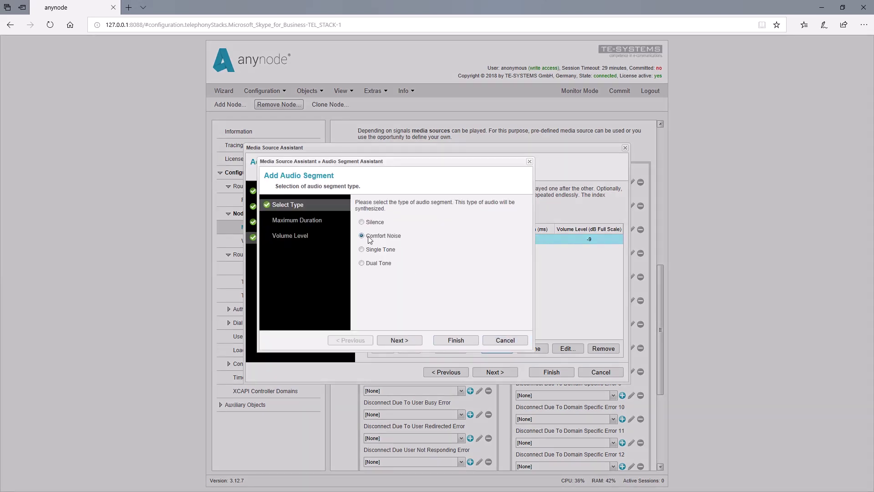
{"action": "left_click", "coordinate": [401, 342]}
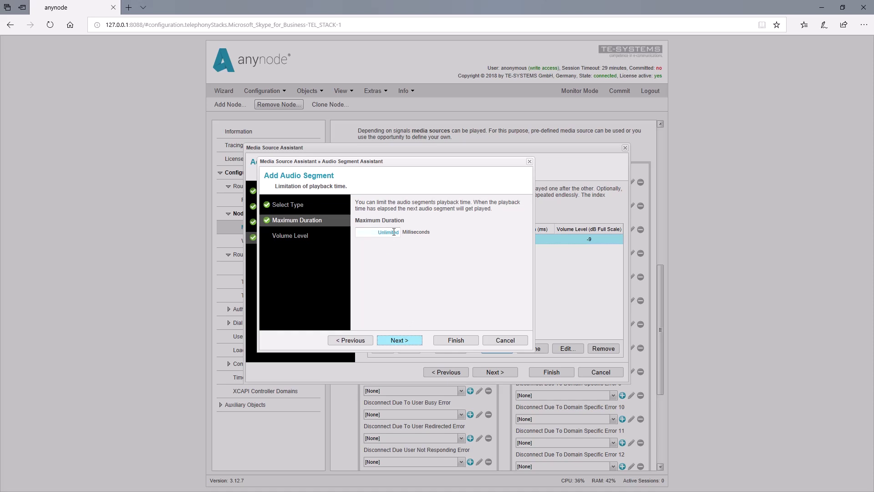
{"action": "left_click", "coordinate": [394, 233]}
{"action": "type", "text": "3000"}
{"action": "left_click", "coordinate": [456, 341]}
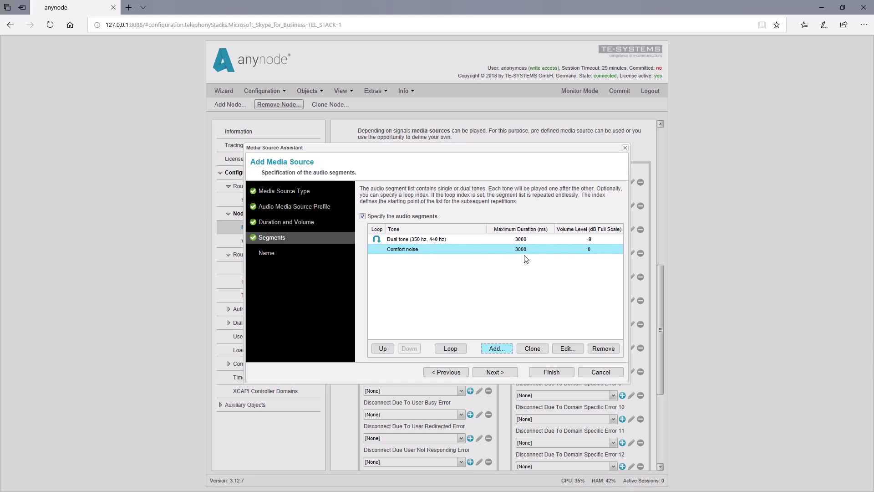
Finish the assistant with the default name 'Audio Media Source 2' as the Dial source.
{"action": "left_click", "coordinate": [499, 375]}
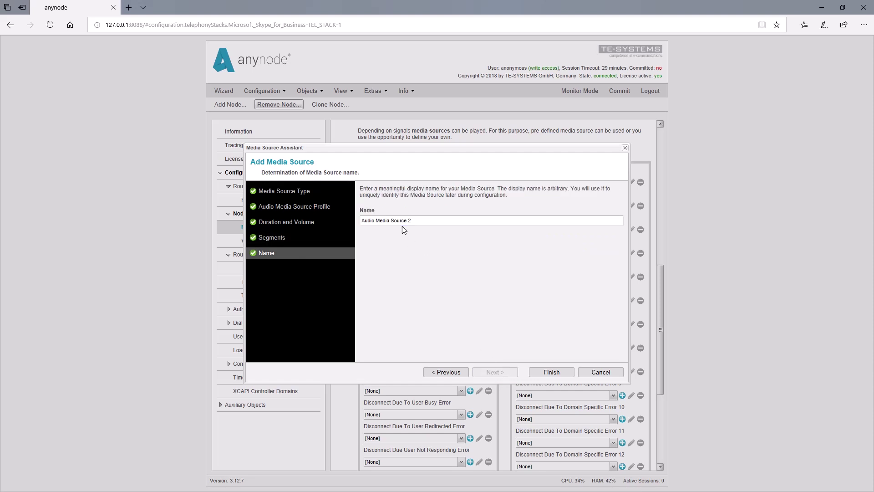
{"action": "left_click", "coordinate": [556, 373]}
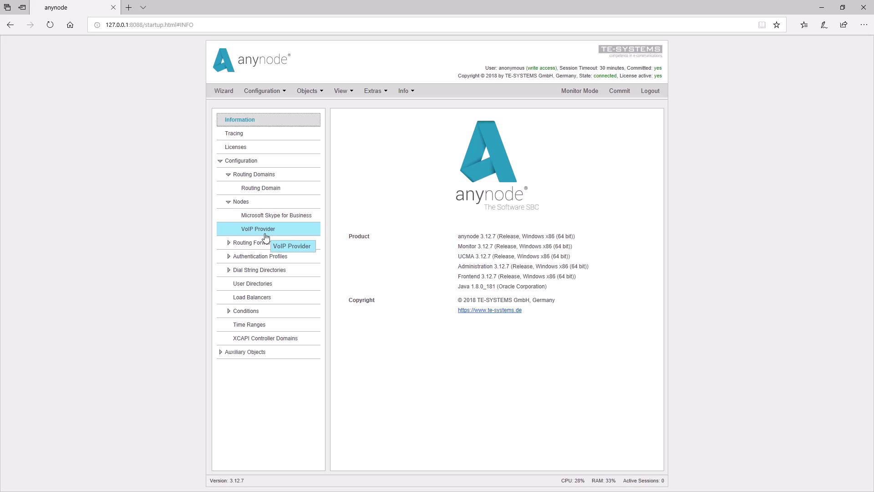
Show the VoIP Provider node's configuration with its Media Sources settings.
{"action": "left_click", "coordinate": [266, 236]}
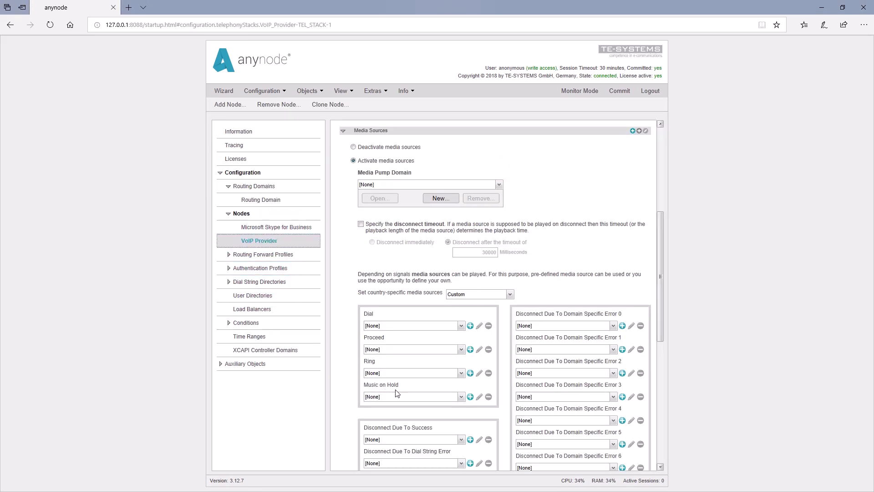
Create a File Media Source for Music on Hold and upload the hold audio file.
{"action": "left_click", "coordinate": [470, 397]}
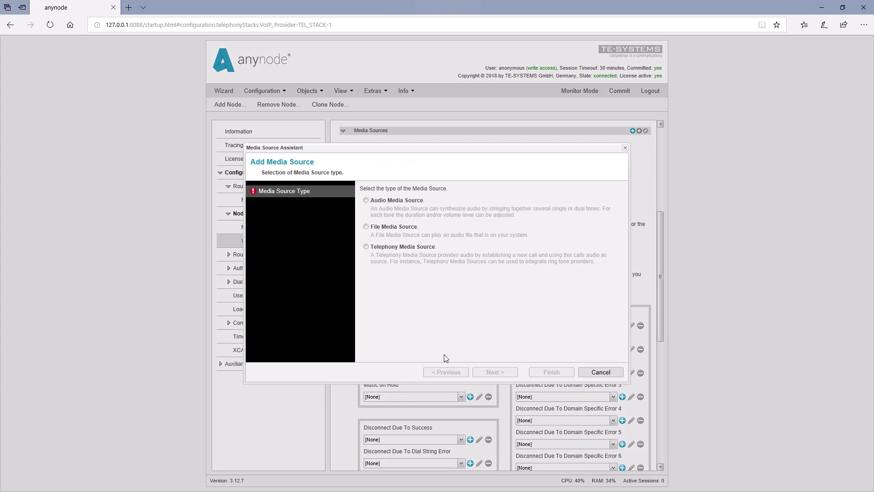
{"action": "left_click", "coordinate": [367, 227]}
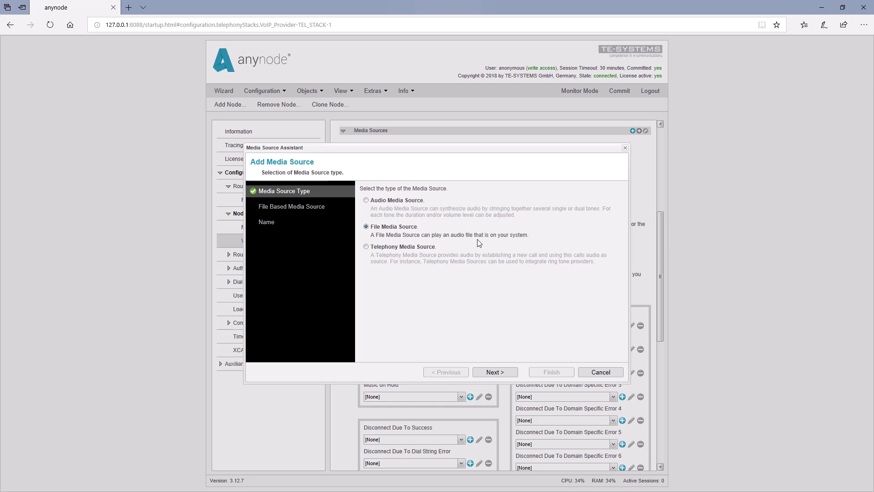
{"action": "left_click", "coordinate": [490, 373]}
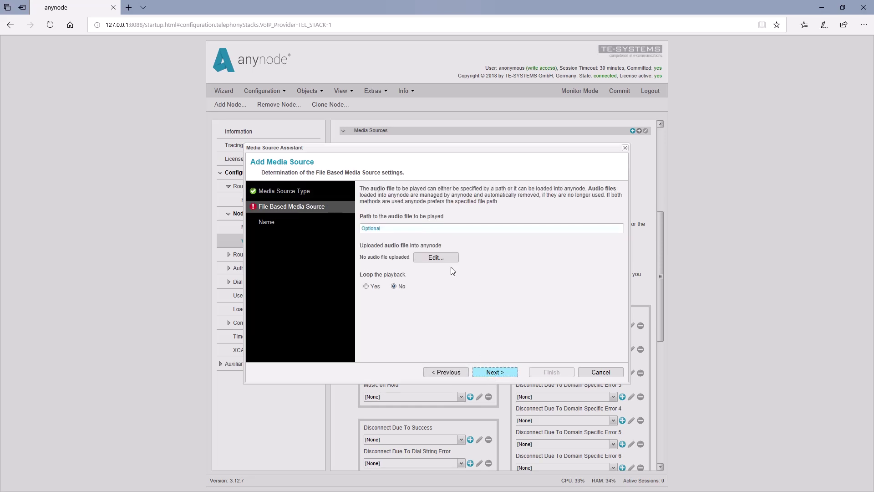
{"action": "left_click", "coordinate": [440, 258]}
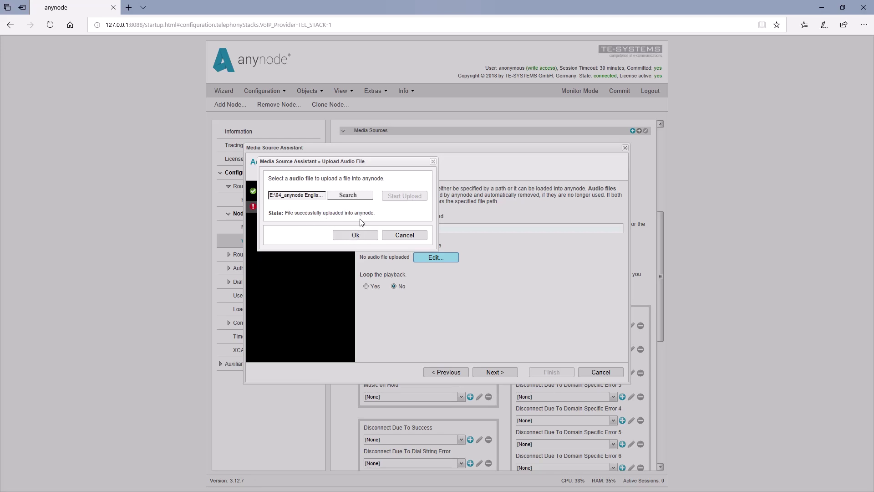
Set the uploaded Music on Hold.wav to loop and name the source 'Music on Hold'.
{"action": "left_click", "coordinate": [358, 235]}
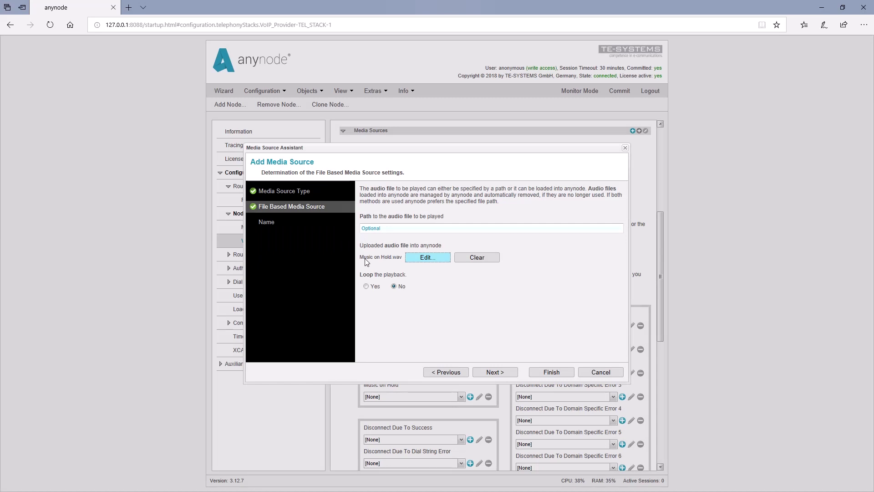
{"action": "left_click", "coordinate": [367, 286]}
{"action": "left_click", "coordinate": [508, 372]}
{"action": "left_click_drag", "start_coordinate": [408, 220], "coordinate": [360, 221]}
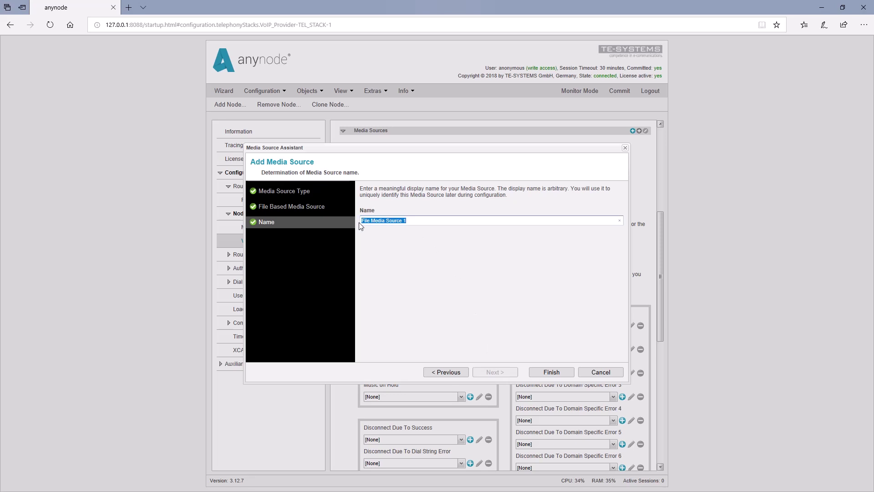
{"action": "key", "text": "BackSpace"}
{"action": "type", "text": "Music"}
{"action": "left_click", "coordinate": [551, 374]}
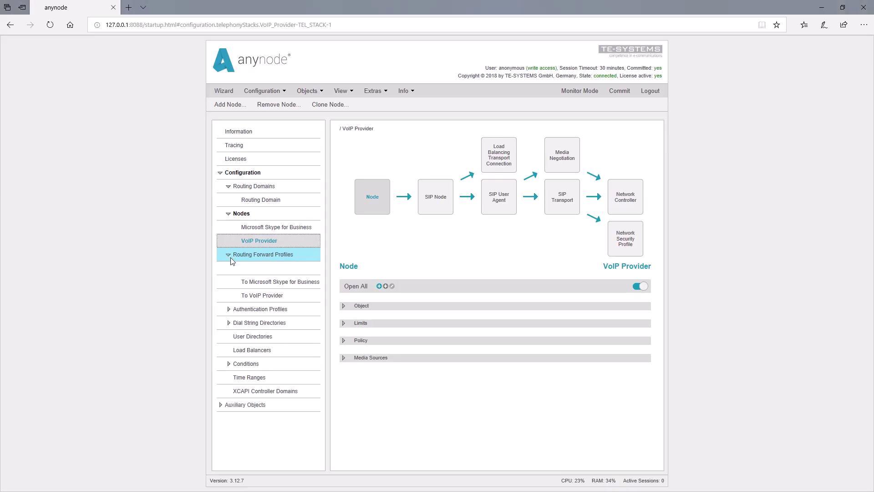
Enable Hold state forwarding in the To VoIP Provider profile's Telephony Forwarding settings.
{"action": "left_click", "coordinate": [254, 298]}
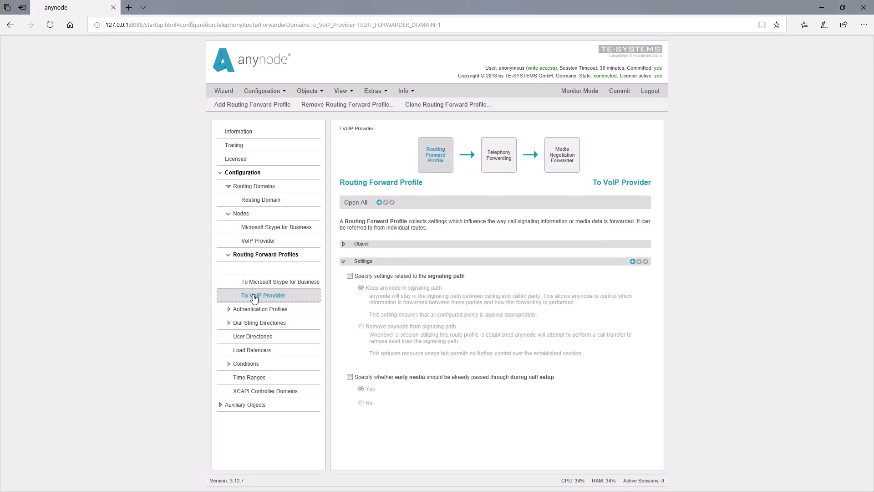
{"action": "left_click", "coordinate": [502, 167]}
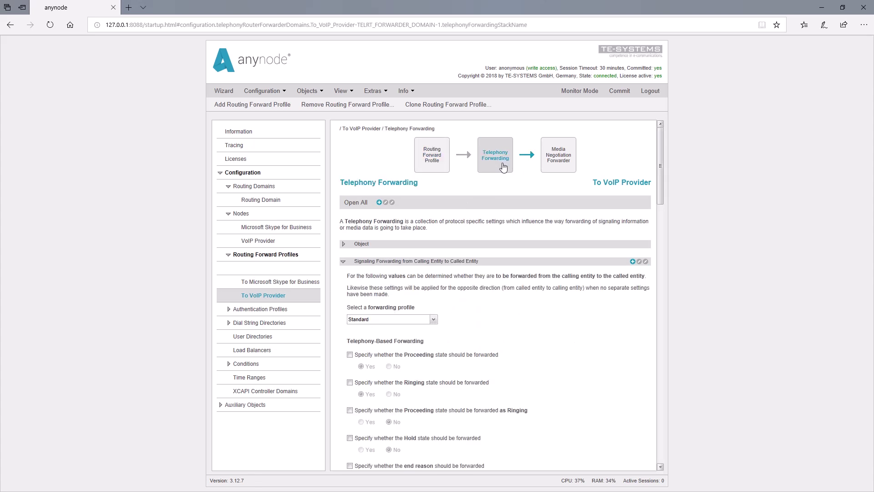
{"action": "left_click", "coordinate": [351, 439]}
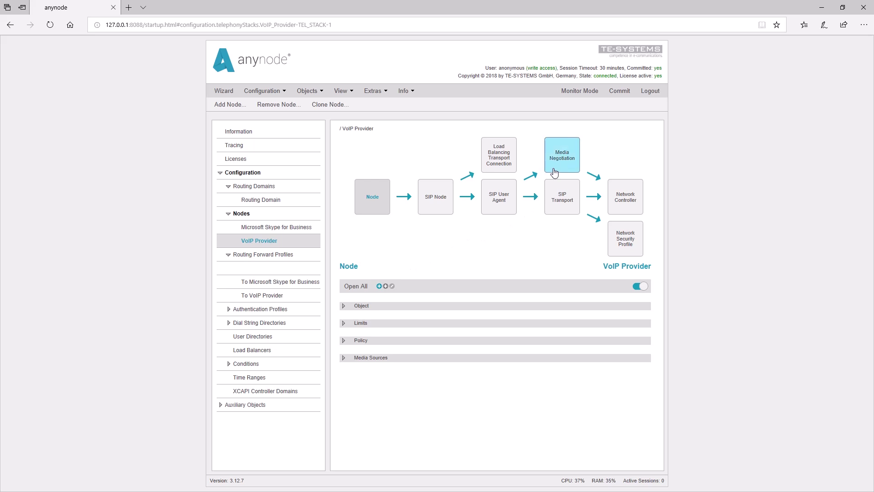
Enable payload specific media negotiation and keep HOLD-state calls in send/receive mode for the VoIP Provider.
{"action": "left_click", "coordinate": [564, 156]}
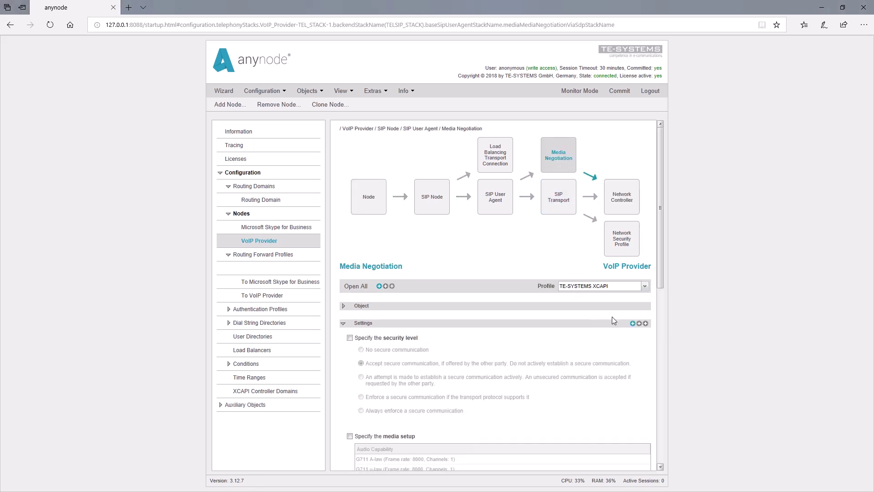
{"action": "left_click", "coordinate": [639, 323]}
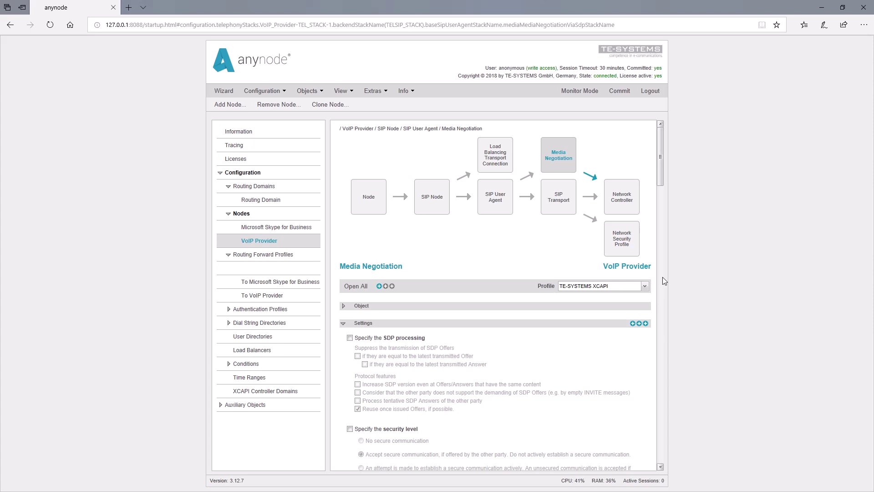
{"action": "left_click_drag", "start_coordinate": [661, 169], "coordinate": [654, 246]}
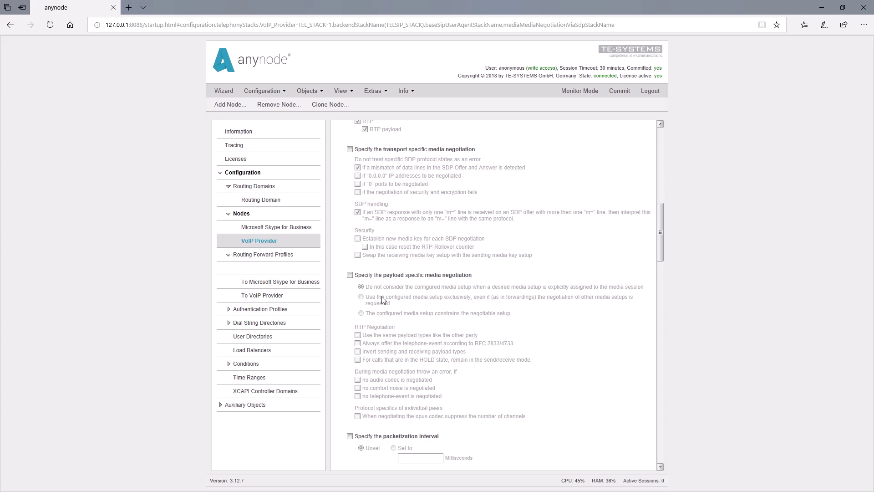
{"action": "left_click", "coordinate": [349, 276]}
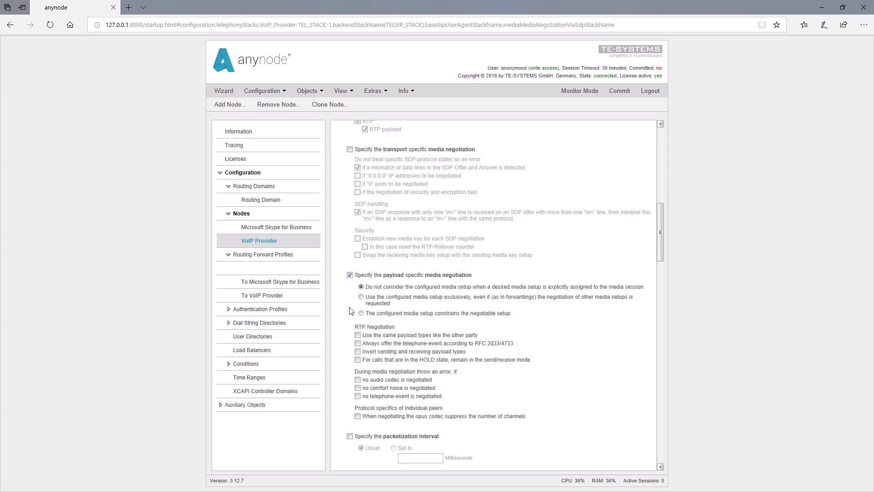
{"action": "left_click", "coordinate": [358, 361]}
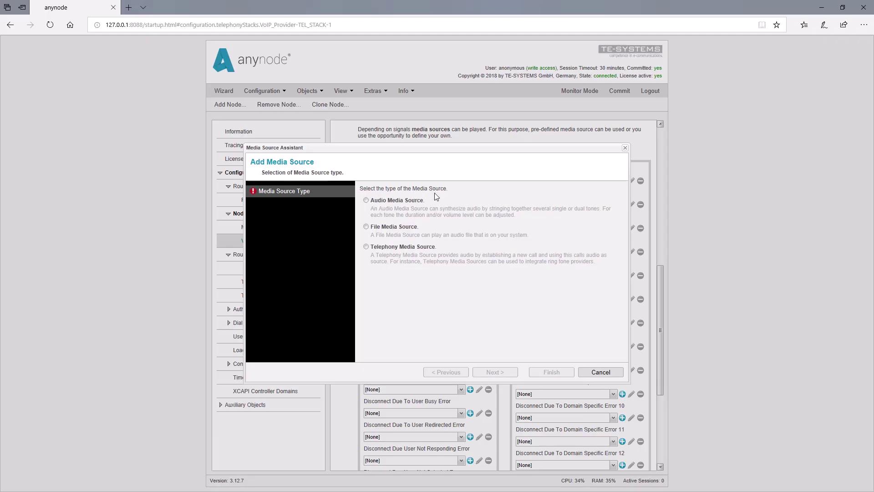
Create a telephony media source dialing the destination number through the Microsoft Skype for Business node.
{"action": "left_click", "coordinate": [366, 246]}
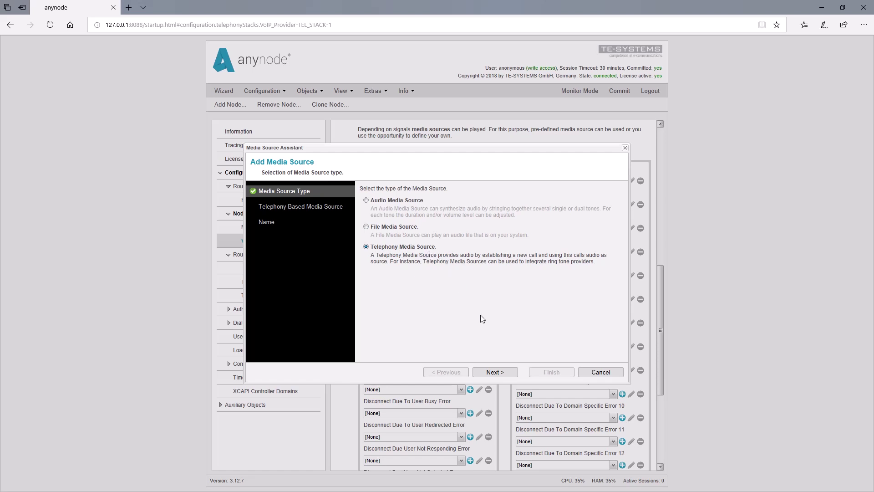
{"action": "left_click", "coordinate": [502, 373]}
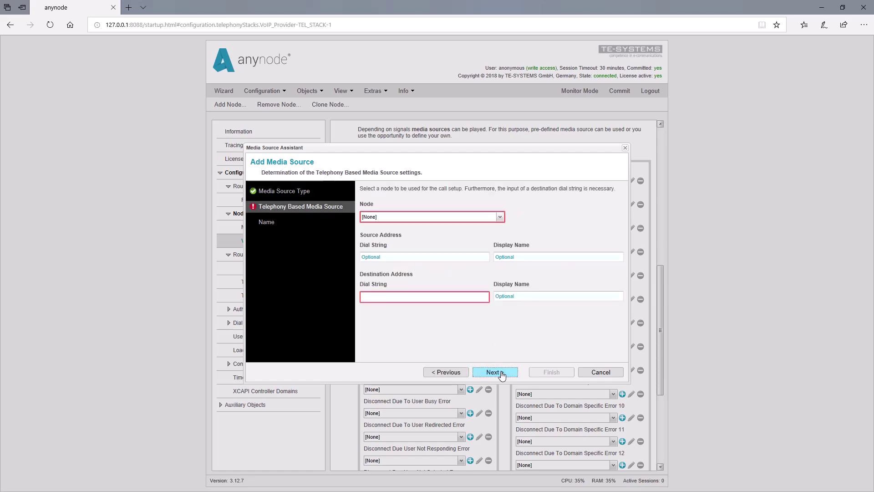
{"action": "left_click", "coordinate": [500, 218]}
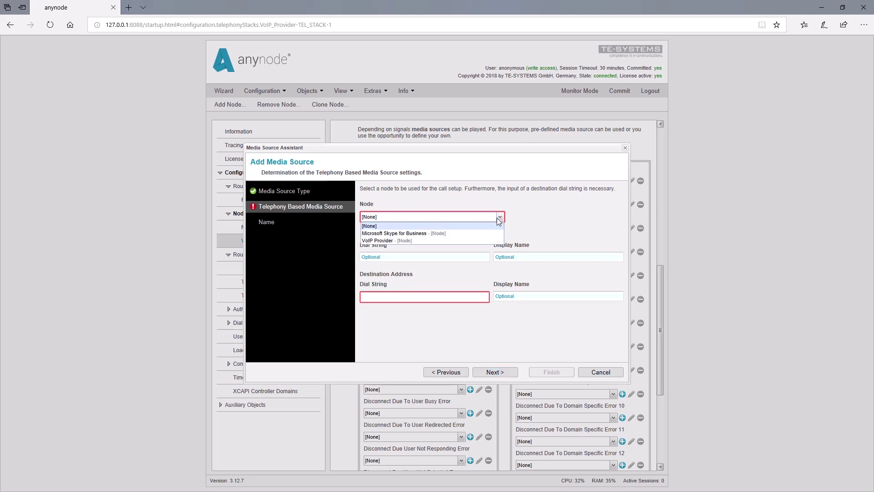
{"action": "left_click", "coordinate": [464, 233]}
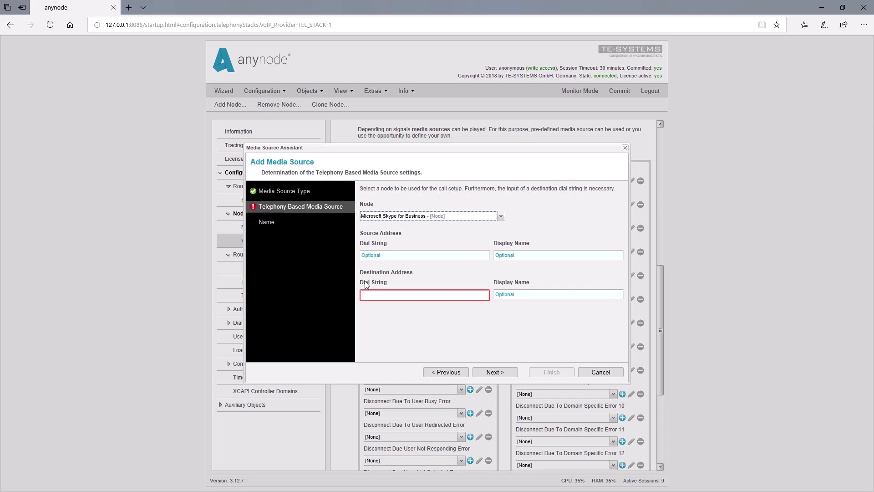
{"action": "left_click", "coordinate": [372, 296]}
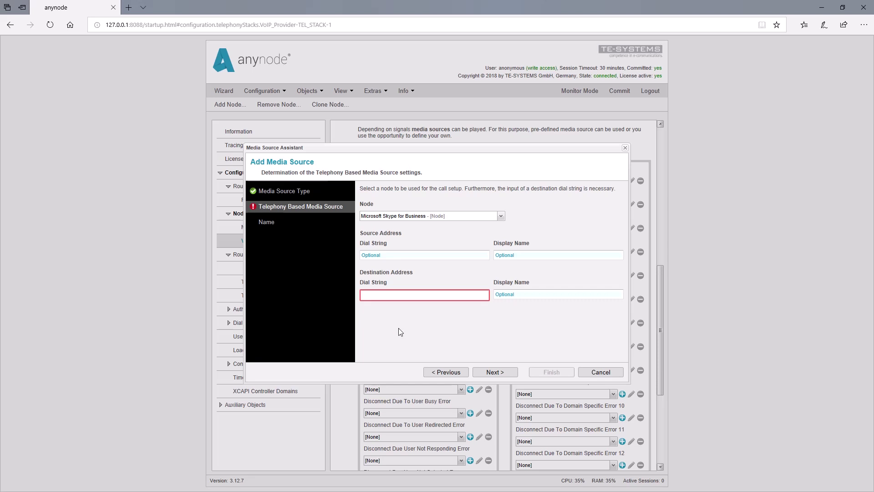
{"action": "type", "text": "+1"}
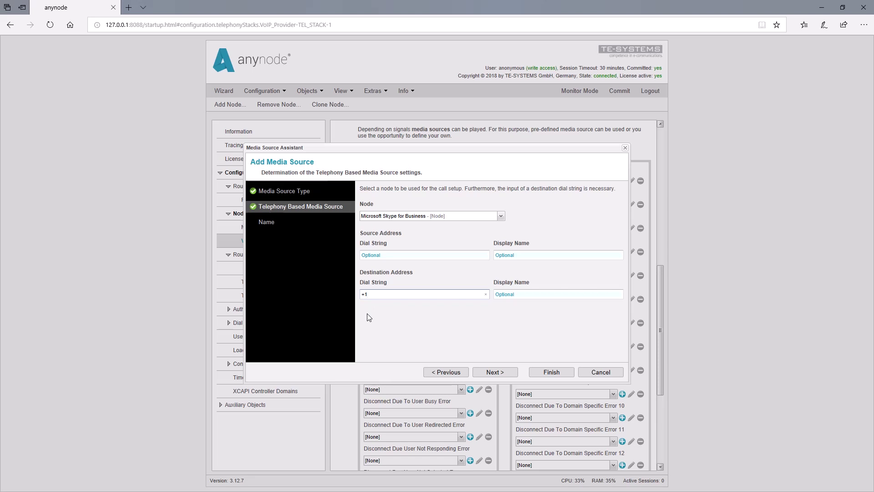
{"action": "type", "text": "3125551213"}
{"action": "left_click", "coordinate": [505, 373]}
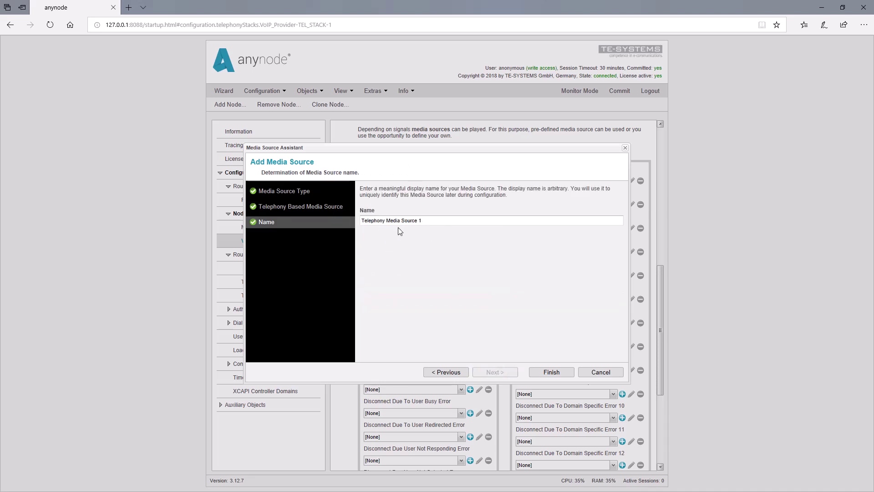
Finish Telephony Media Source 1 as the VoIP Provider's music on hold and commit the changes.
{"action": "left_click", "coordinate": [554, 373]}
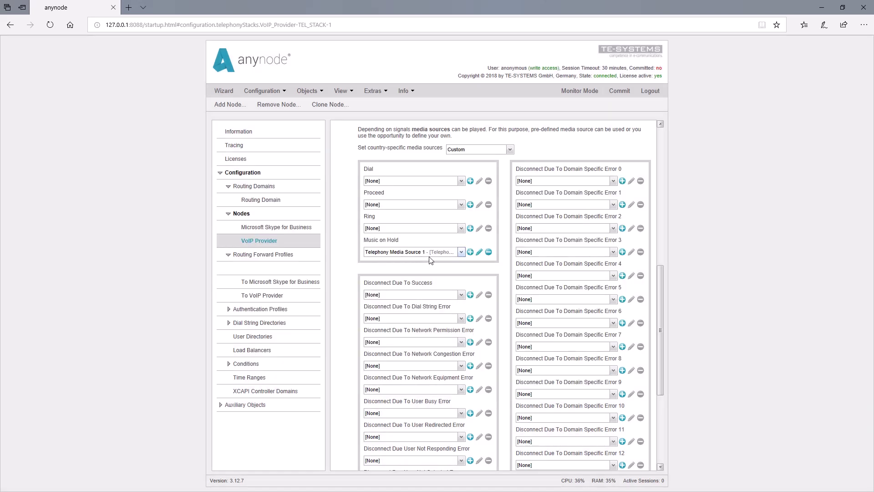
{"action": "left_click", "coordinate": [616, 92]}
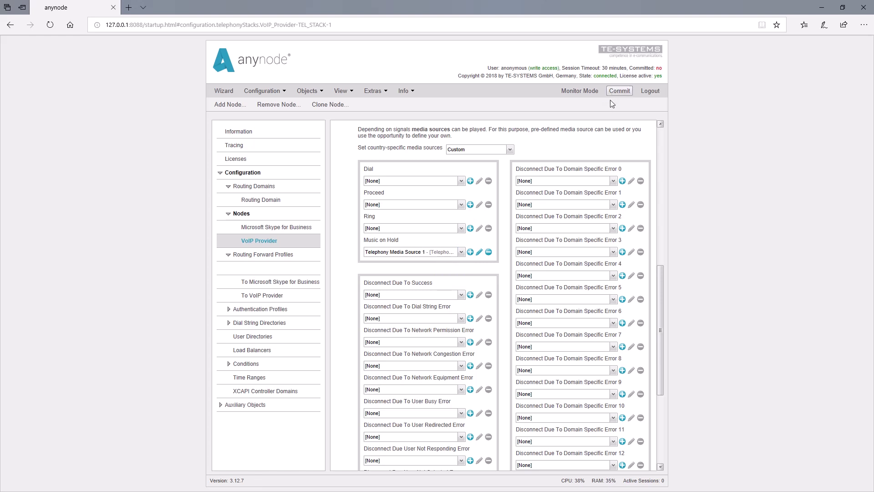